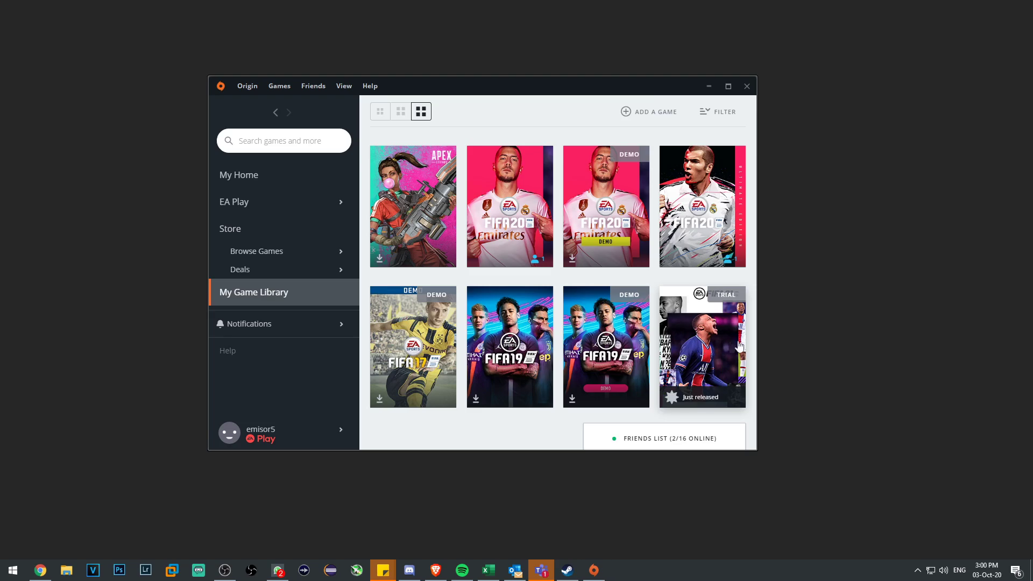
# - View the FIFA 21 details, return to the library, and show the FIFA 20 demo's options menu
pyautogui.click(699, 348)
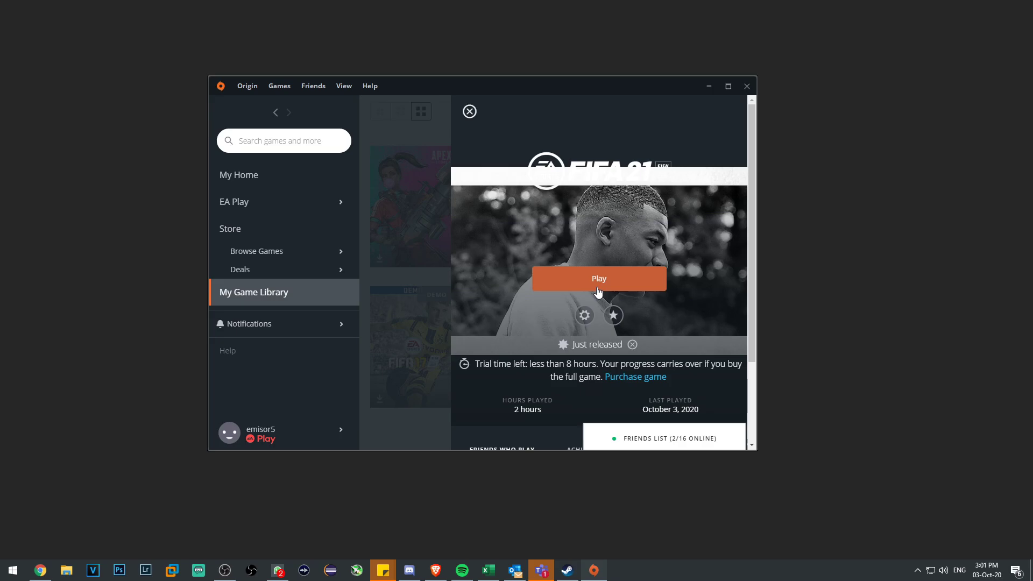
pyautogui.press('Escape')
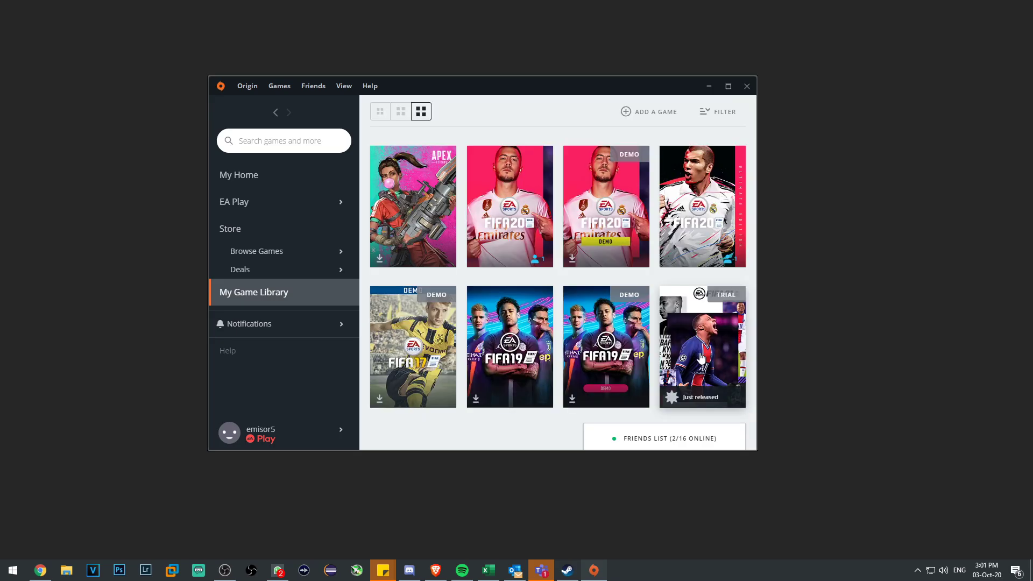
pyautogui.rightClick(702, 358)
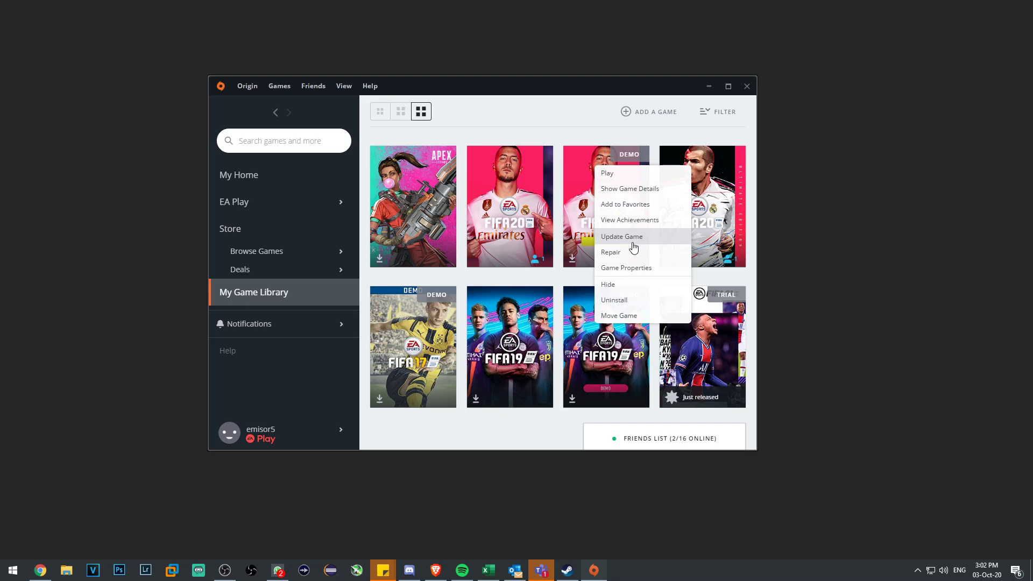
# - Sign out of the EA account from the Origin menu
pyautogui.click(633, 243)
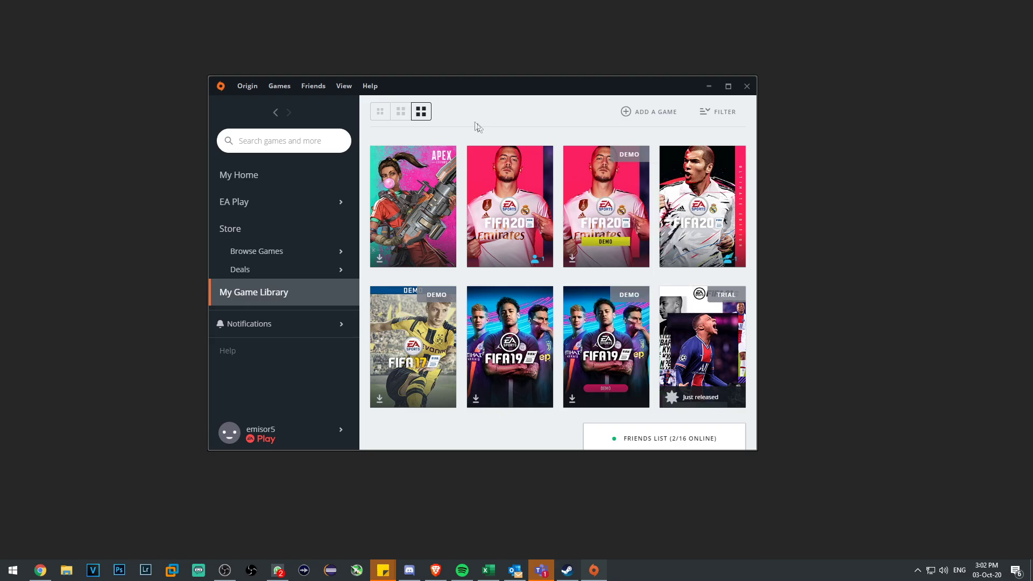
pyautogui.click(248, 87)
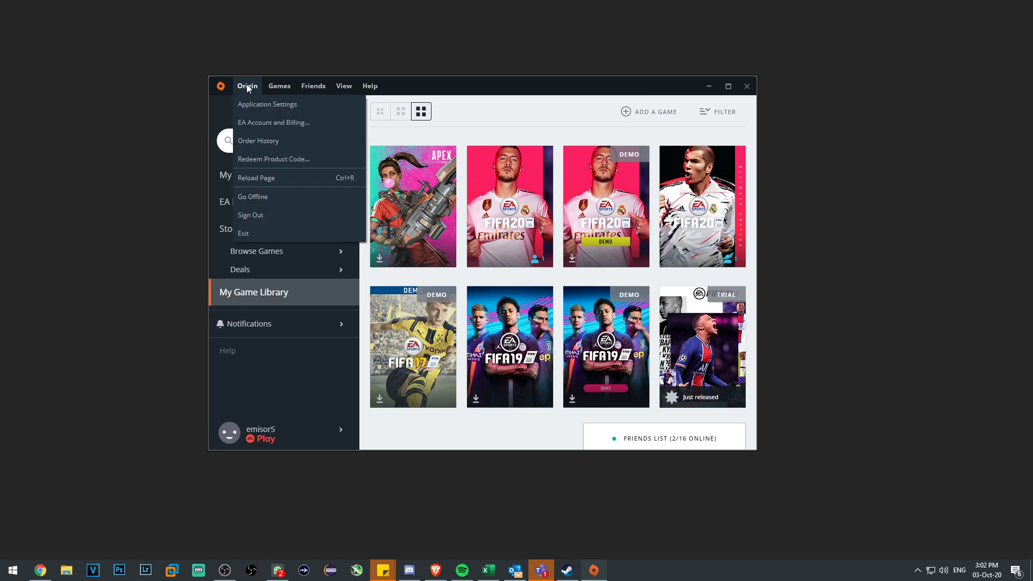
pyautogui.click(273, 219)
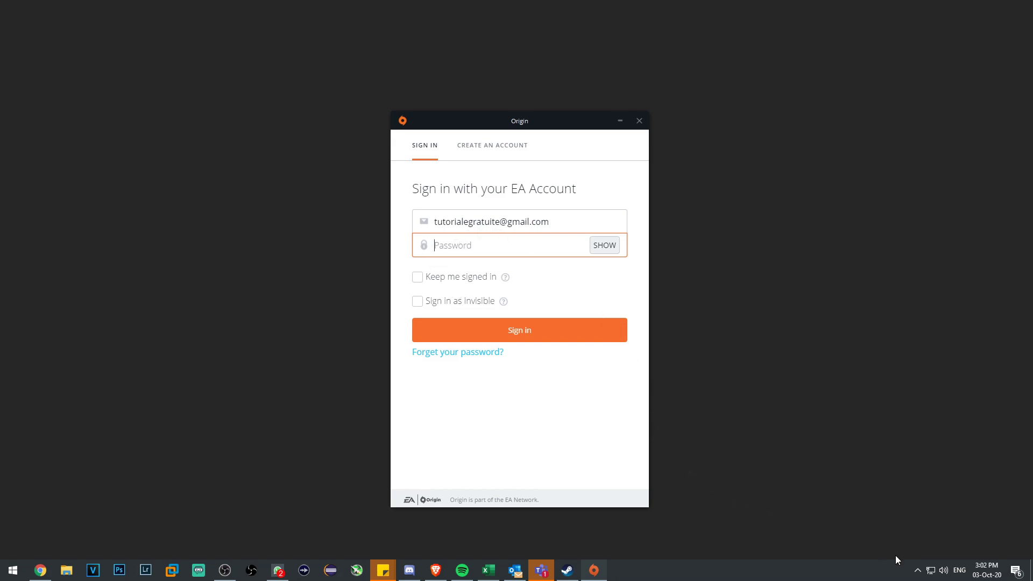
# - Quit Origin entirely from its system tray icon
pyautogui.click(918, 570)
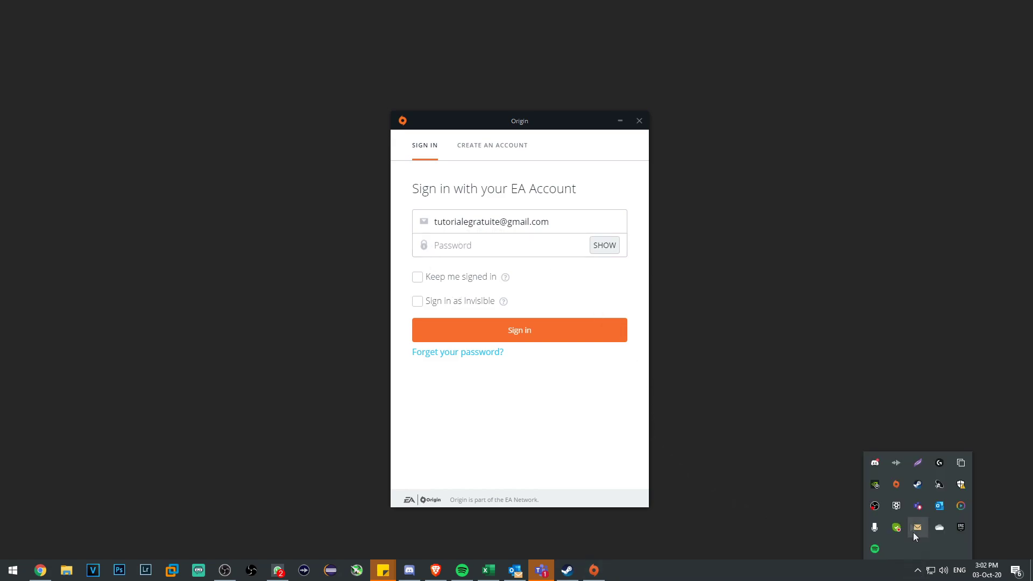
pyautogui.rightClick(897, 483)
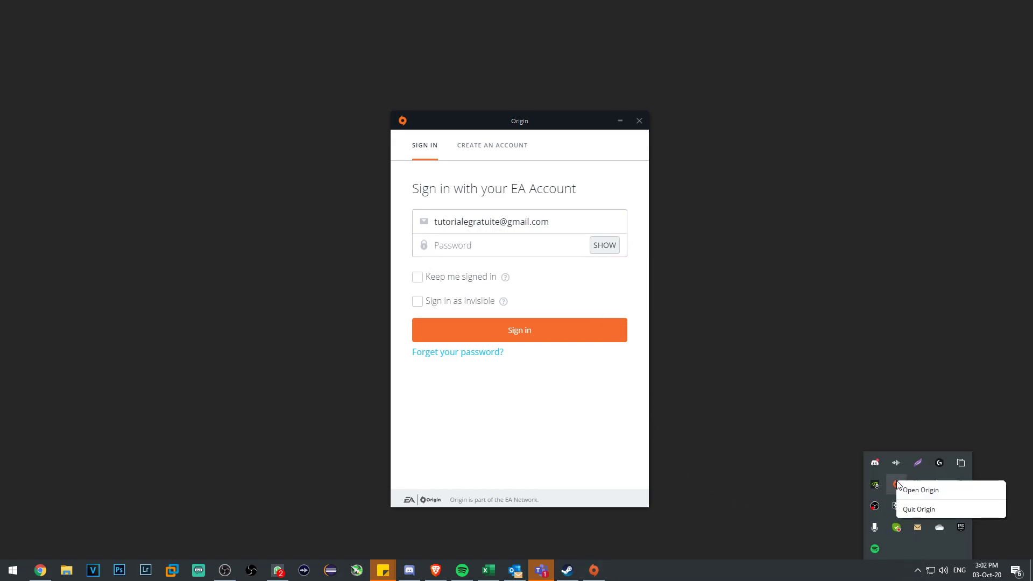
pyautogui.click(913, 510)
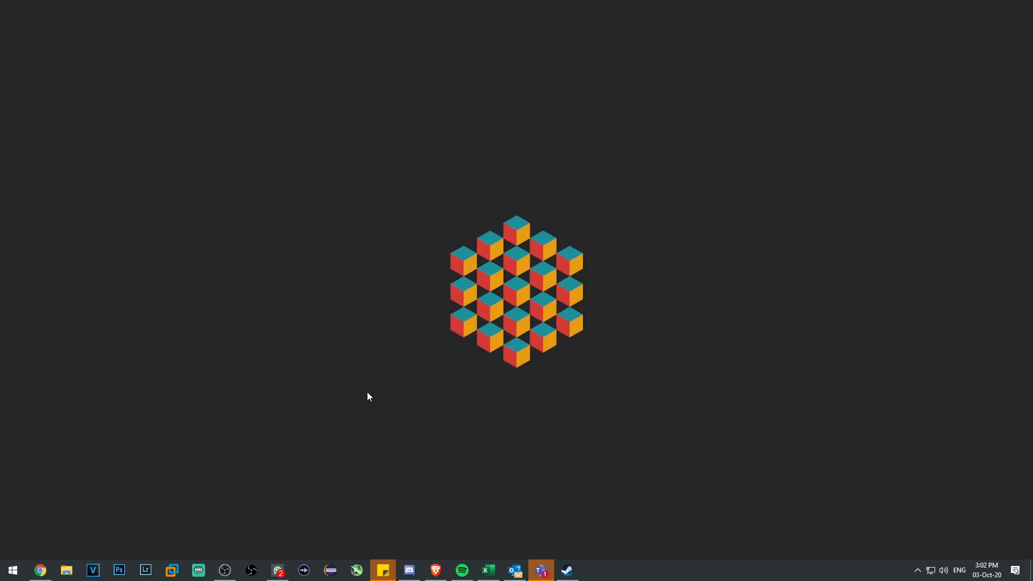
# - Run %ProgramData% and open its Origin folder
pyautogui.press('super+r')
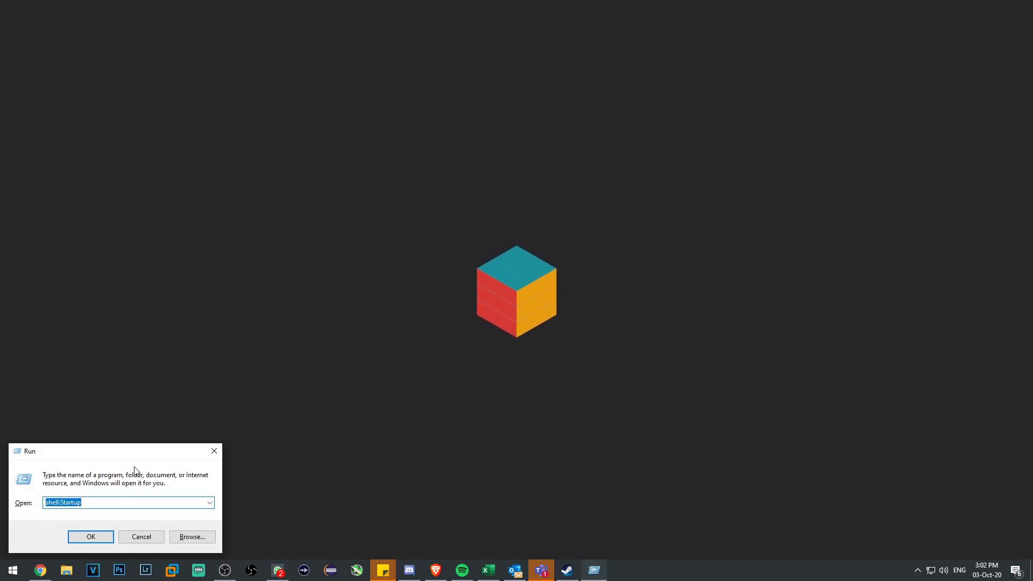
pyautogui.write('%')
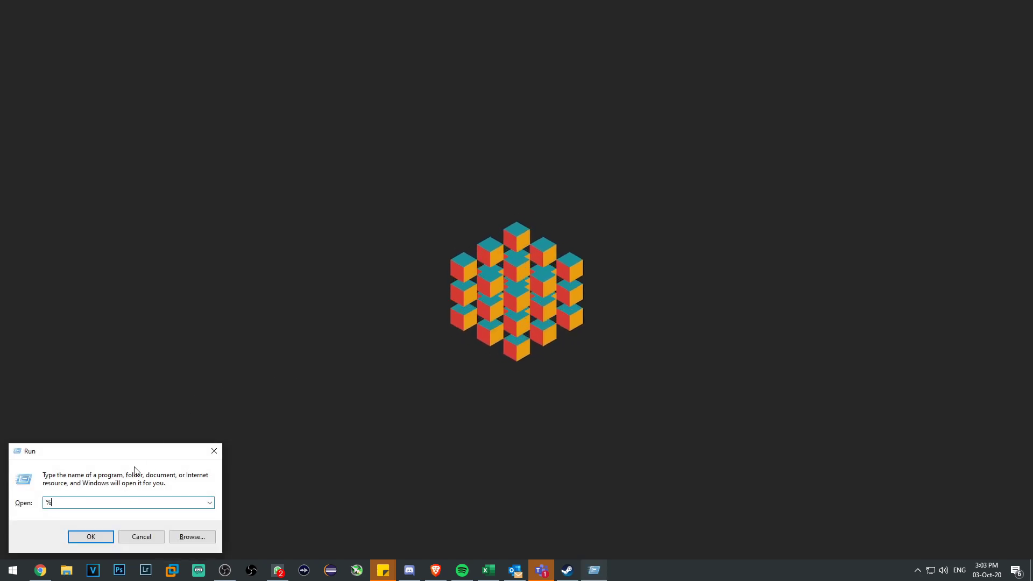
pyautogui.write('ProgramData')
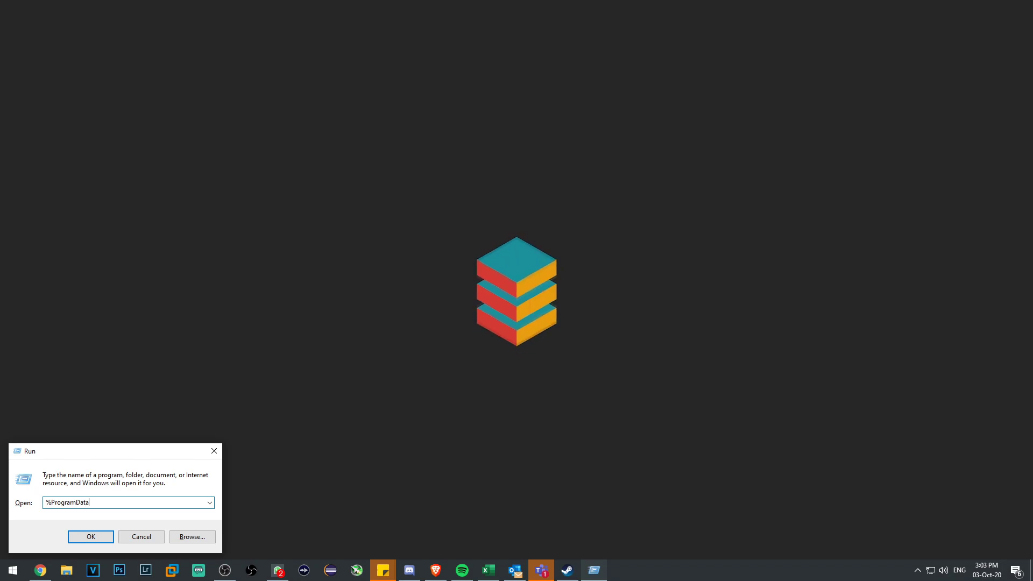
pyautogui.write('%')
pyautogui.press('Return')
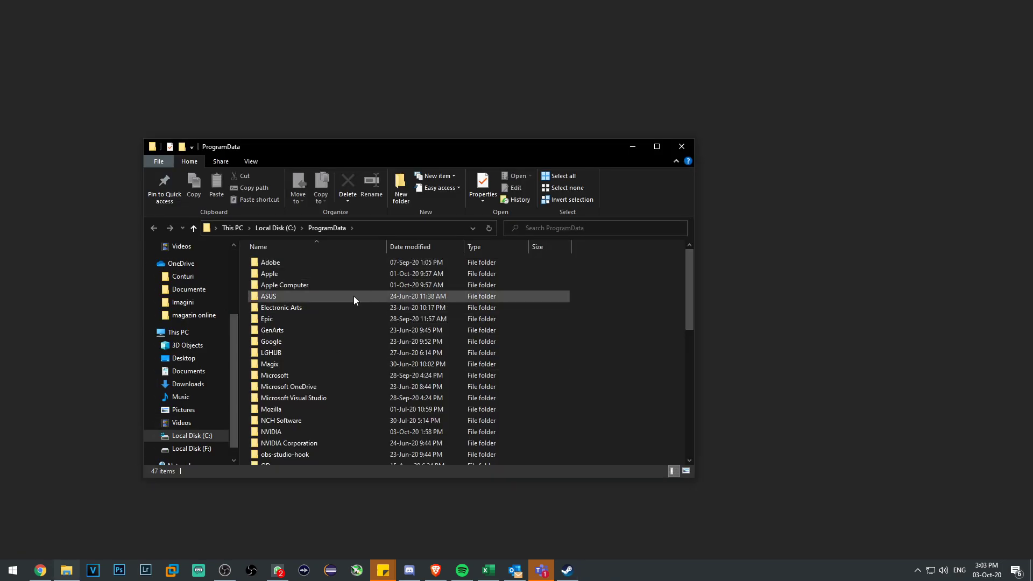
pyautogui.scroll(-6, 319, 298)
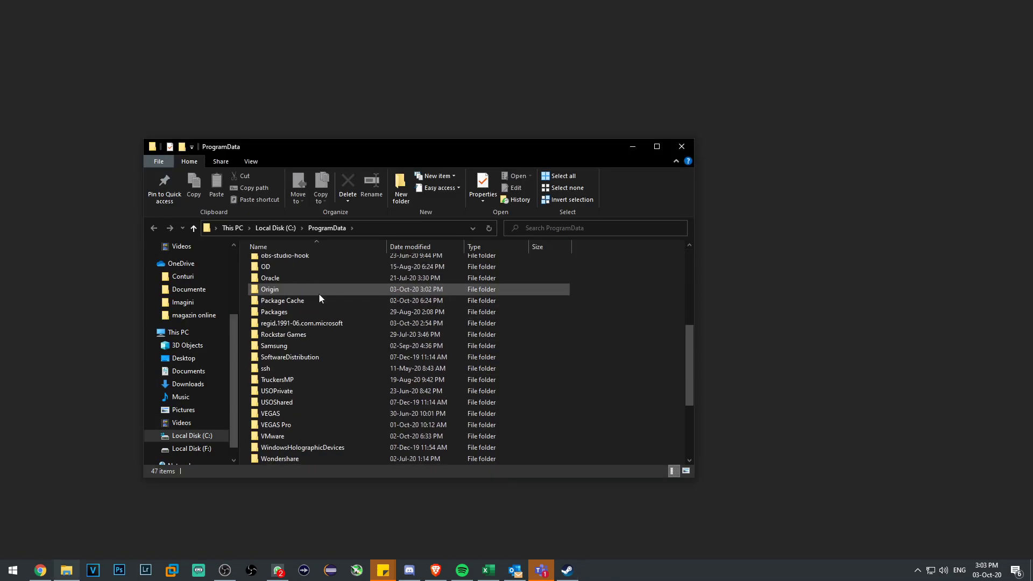
pyautogui.doubleClick(270, 289)
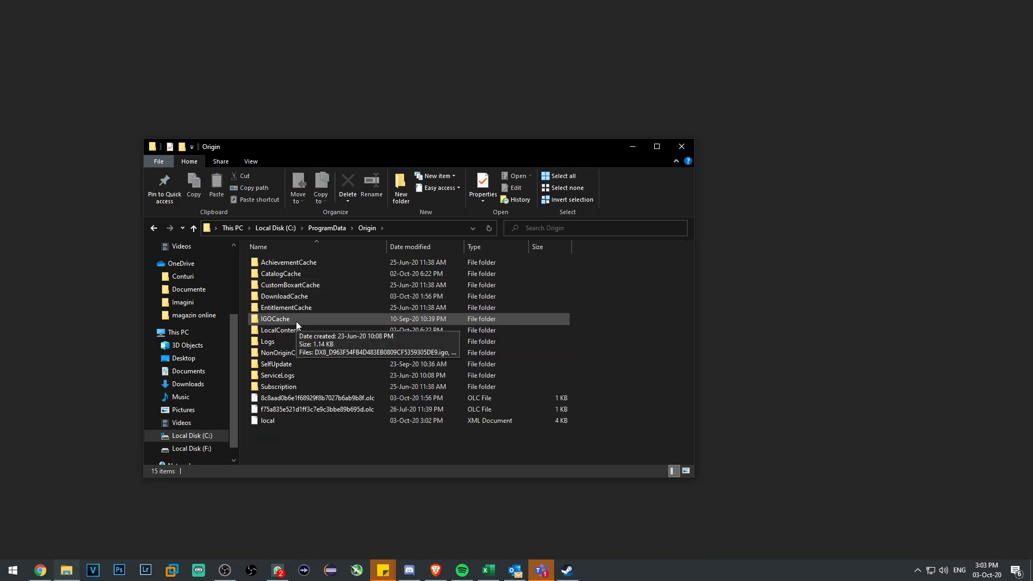
# - Delete every item in ProgramData\Origin except LocalContent, applying the permission choice to all
pyautogui.moveTo(270, 431); pyautogui.dragTo(327, 257)
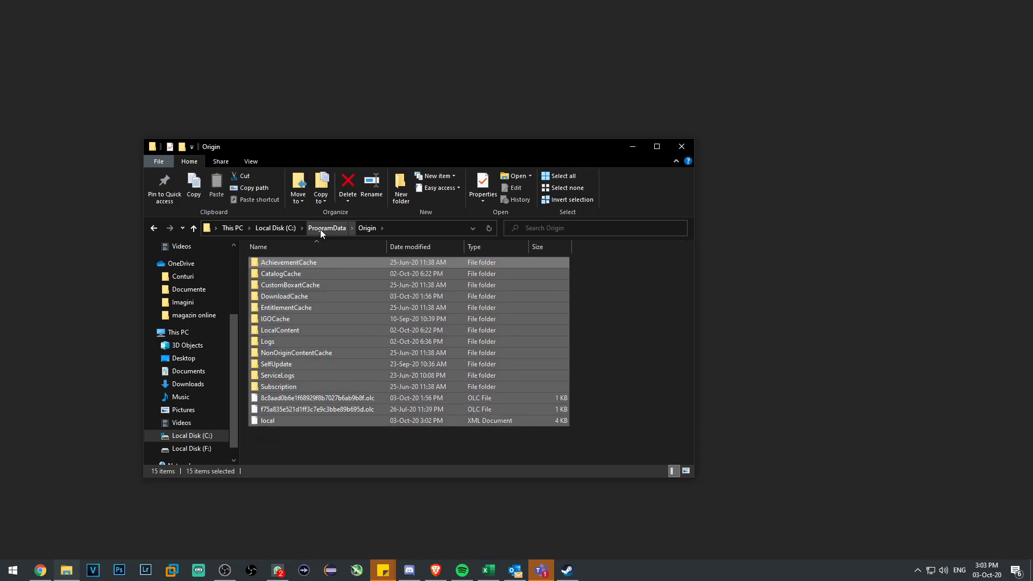
pyautogui.click(292, 433)
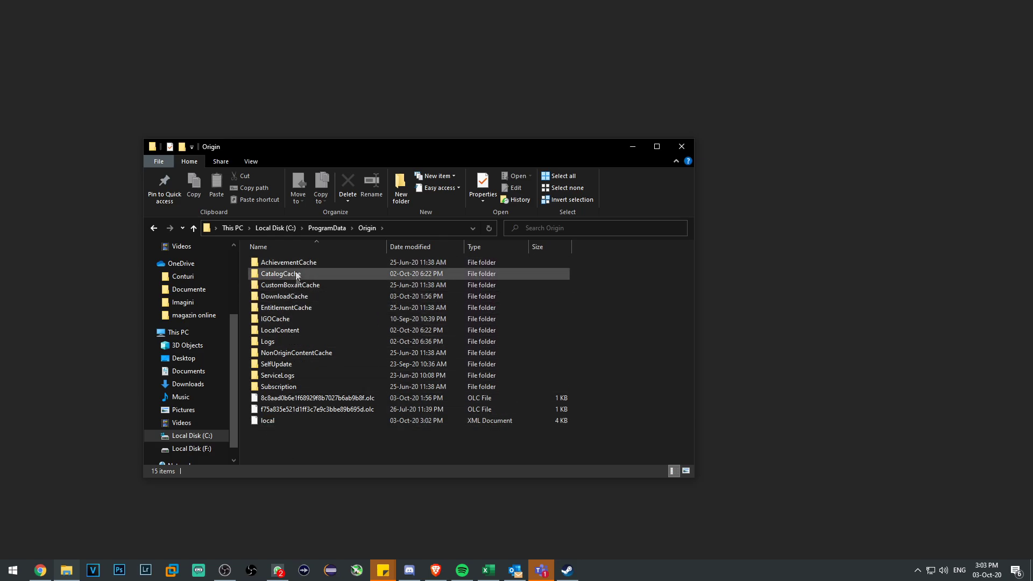
pyautogui.click(272, 332)
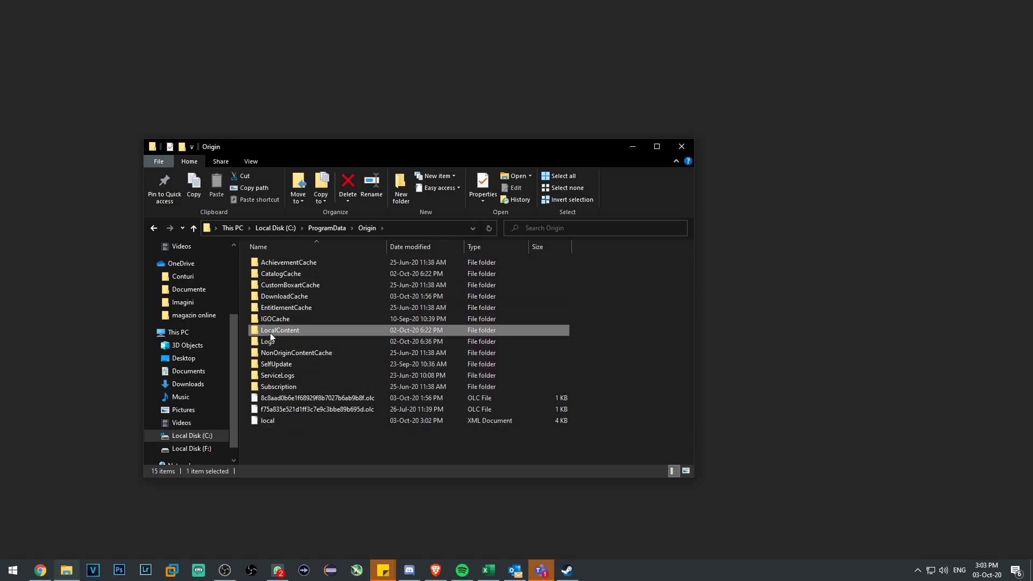
pyautogui.moveTo(280, 330)
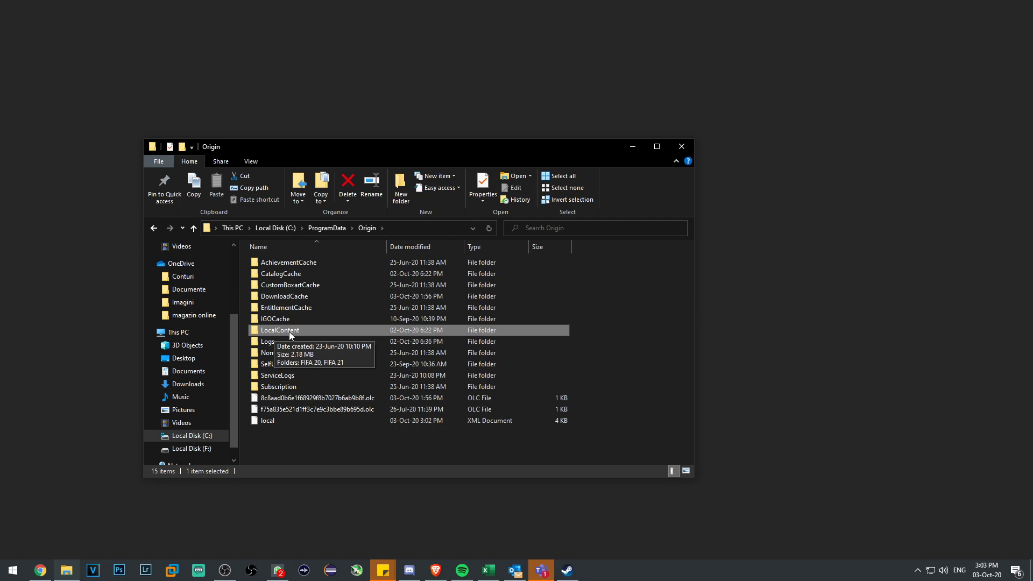
pyautogui.moveTo(266, 438); pyautogui.dragTo(290, 264)
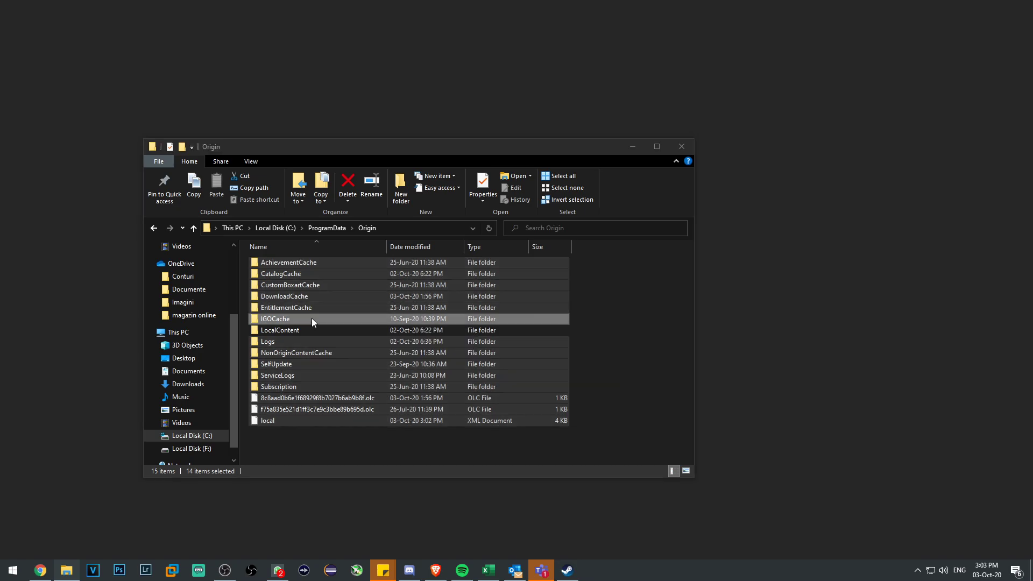
pyautogui.press('Delete')
pyautogui.click(205, 217)
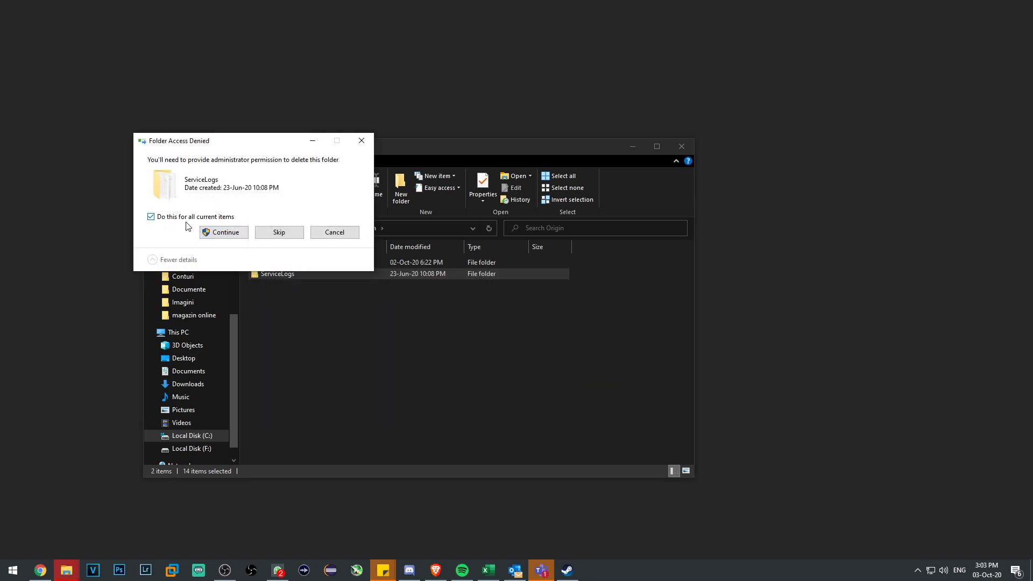
# - Grant admin permission, retry deleting ServiceLogs, and dismiss the folder-in-use warning
pyautogui.click(221, 233)
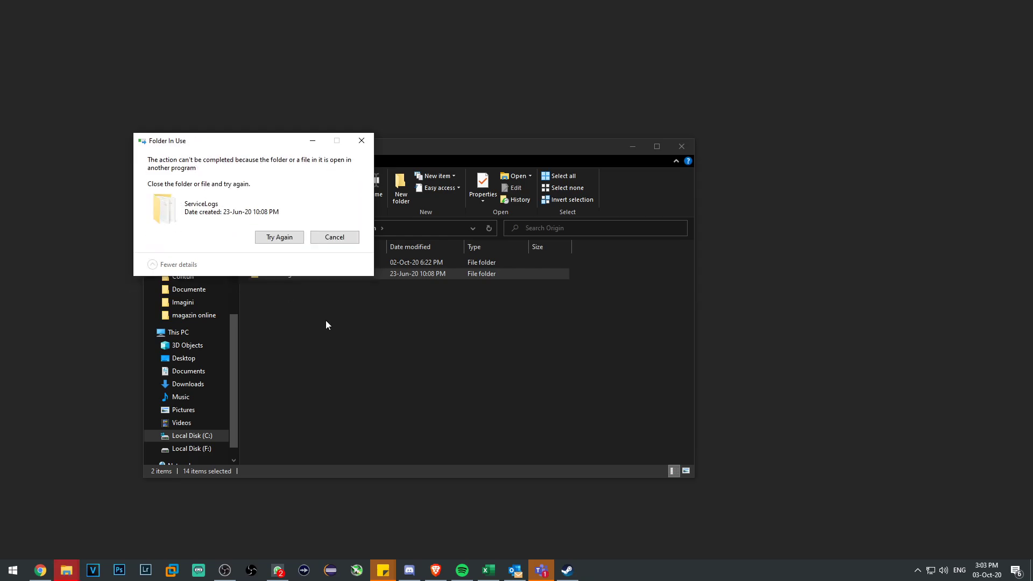
pyautogui.click(283, 237)
pyautogui.moveTo(214, 141)
pyautogui.mouseDown()
pyautogui.moveTo(438, 262)
pyautogui.moveTo(458, 254)
pyautogui.mouseUp()
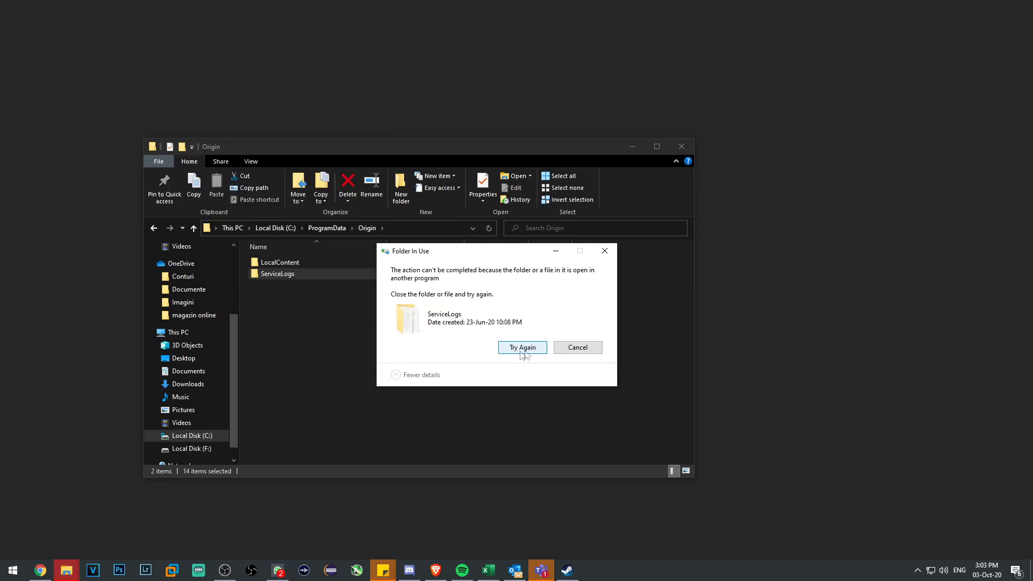
pyautogui.click(578, 347)
# - Permanently delete the log files inside ServiceLogs
pyautogui.doubleClick(291, 275)
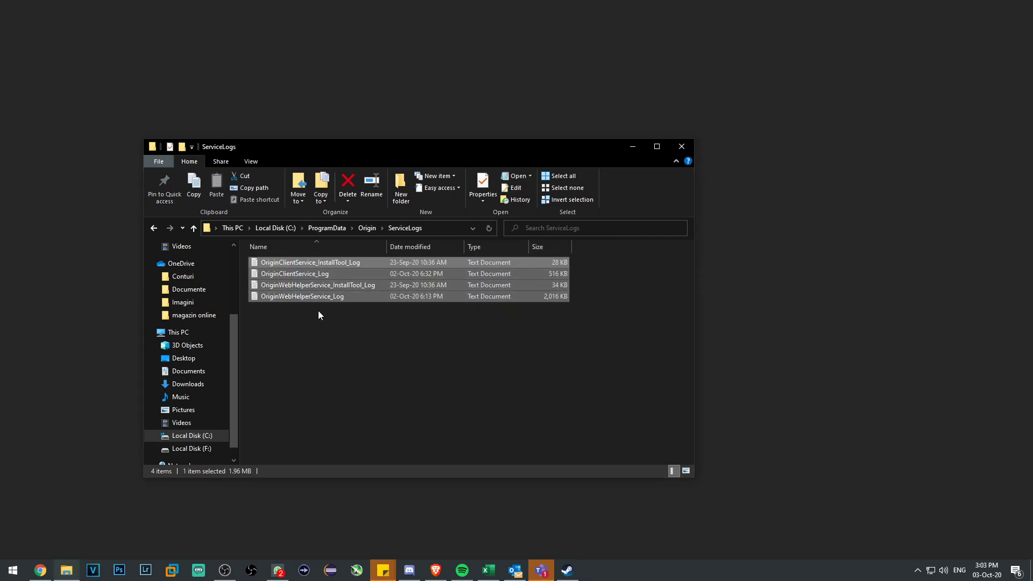
pyautogui.hotkey('shift', 'Delete')
pyautogui.press('Return')
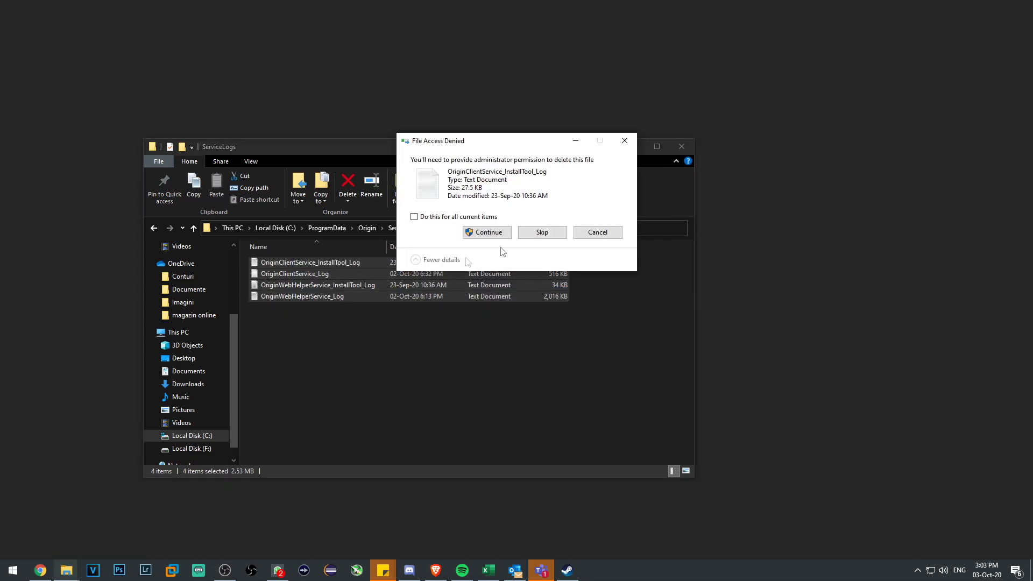
pyautogui.click(487, 233)
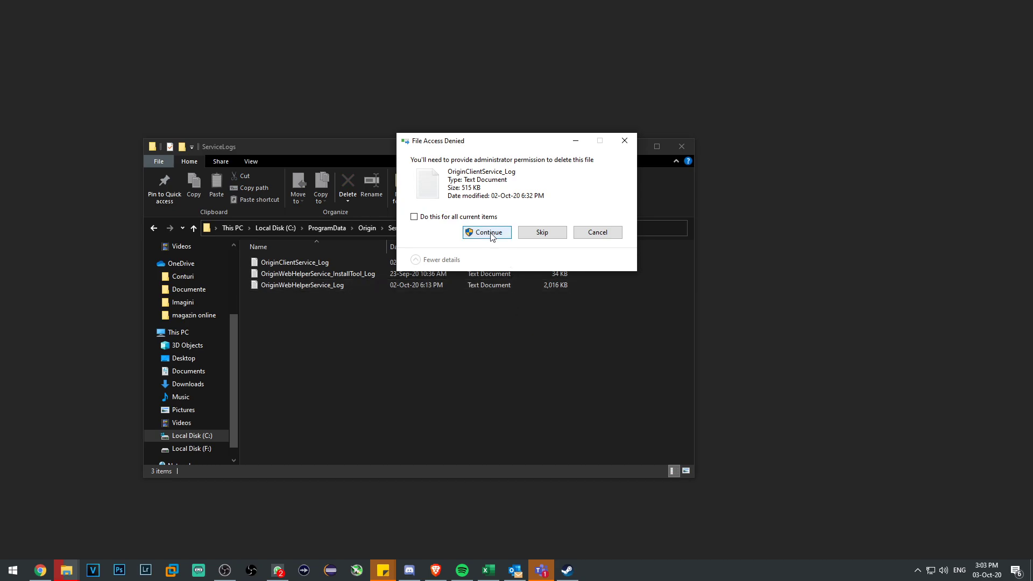
pyautogui.click(488, 232)
pyautogui.click(488, 232)
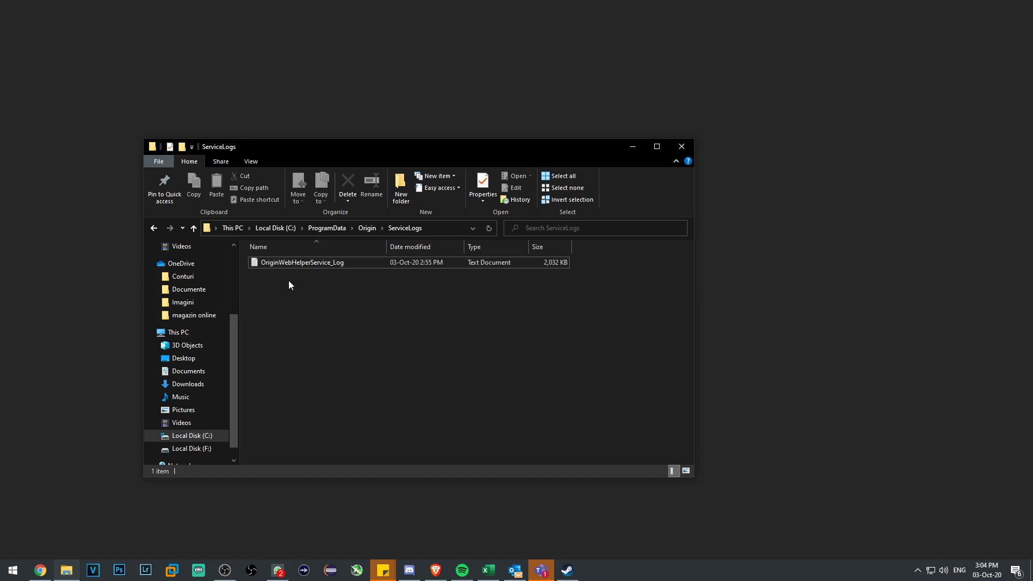
# - Recheck ServiceLogs, select LocalContent in ProgramData\Origin, and close File Explorer
pyautogui.click(153, 228)
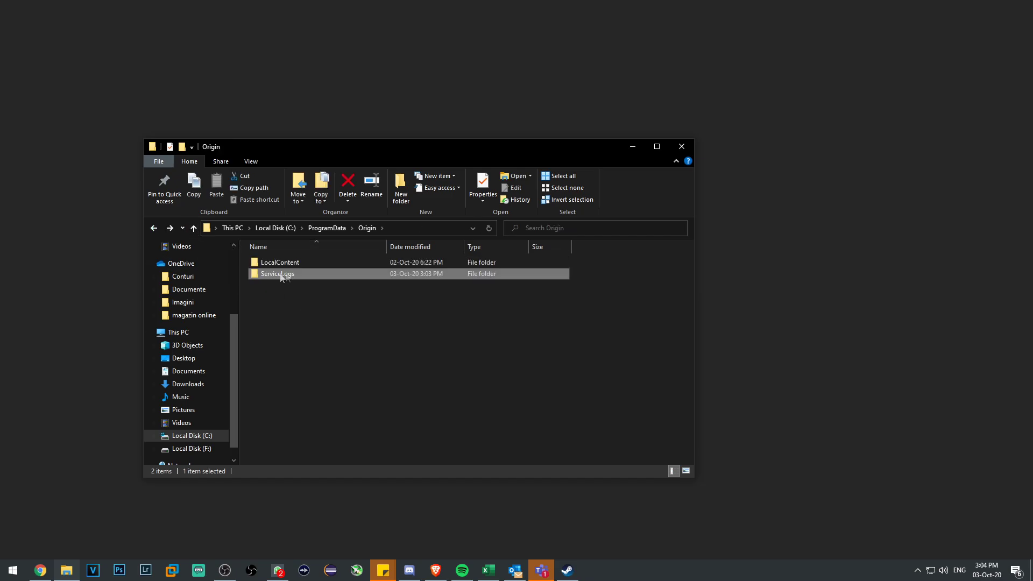
pyautogui.doubleClick(267, 275)
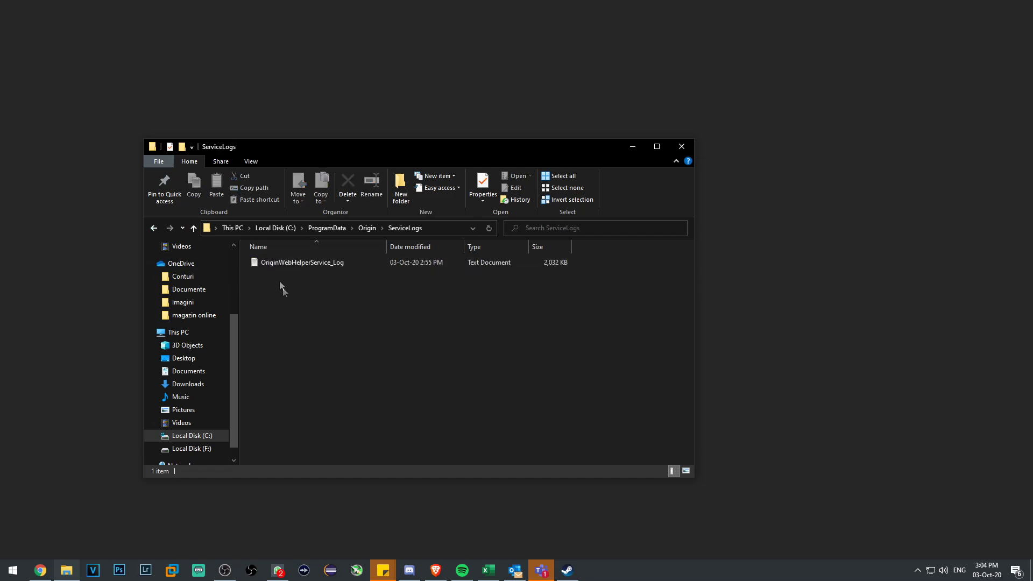
pyautogui.click(277, 264)
pyautogui.click(290, 284)
pyautogui.click(153, 228)
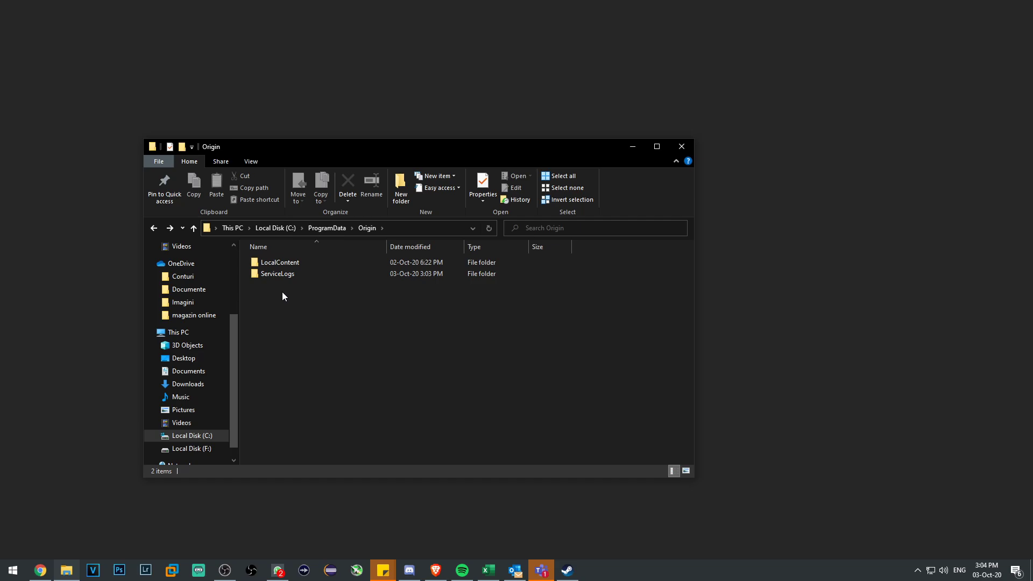
pyautogui.click(275, 263)
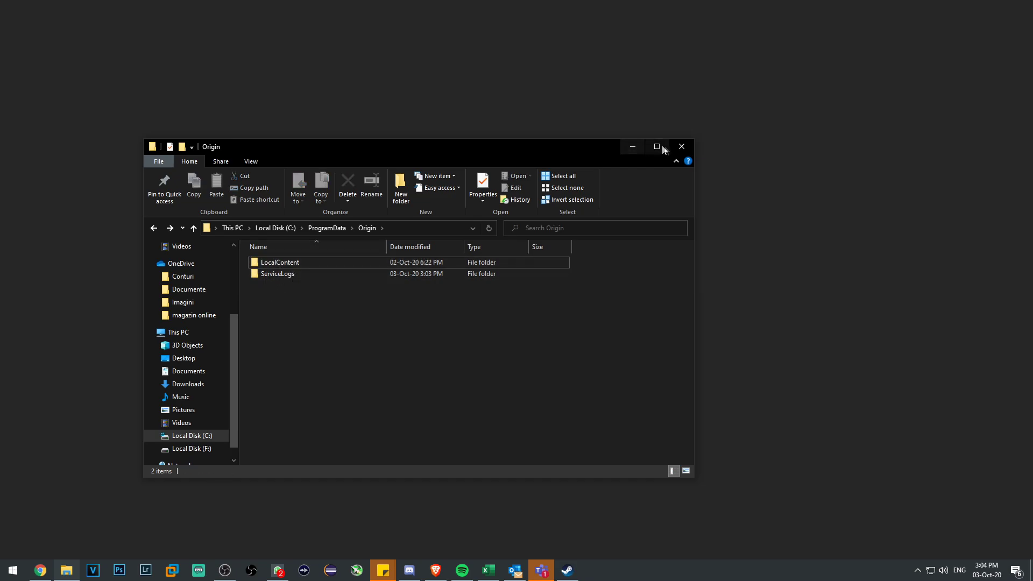
pyautogui.click(681, 146)
# - Change the Run path to %AppData% and open the Roaming folder
pyautogui.press('super+r')
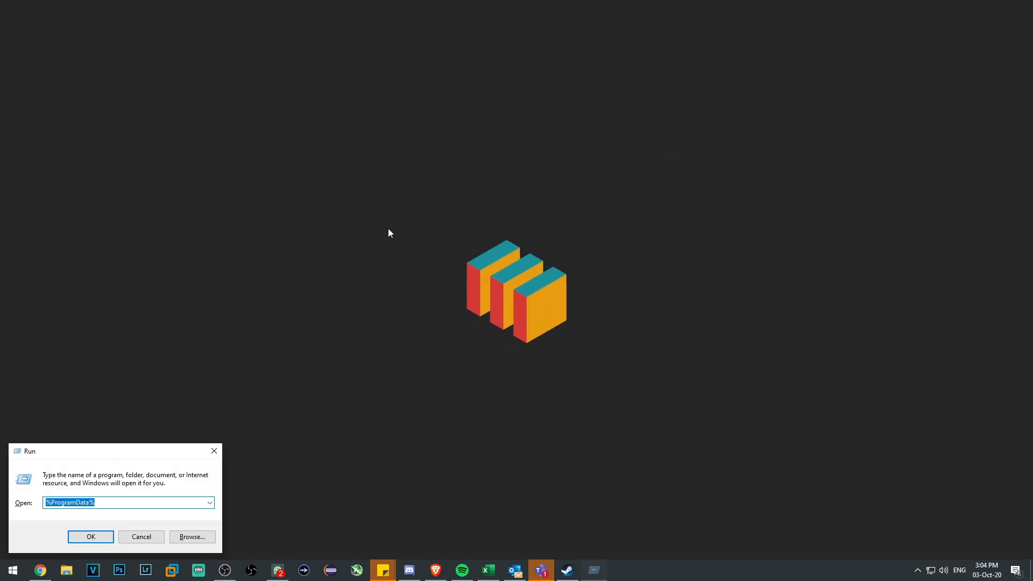
pyautogui.moveTo(51, 504); pyautogui.dragTo(90, 504)
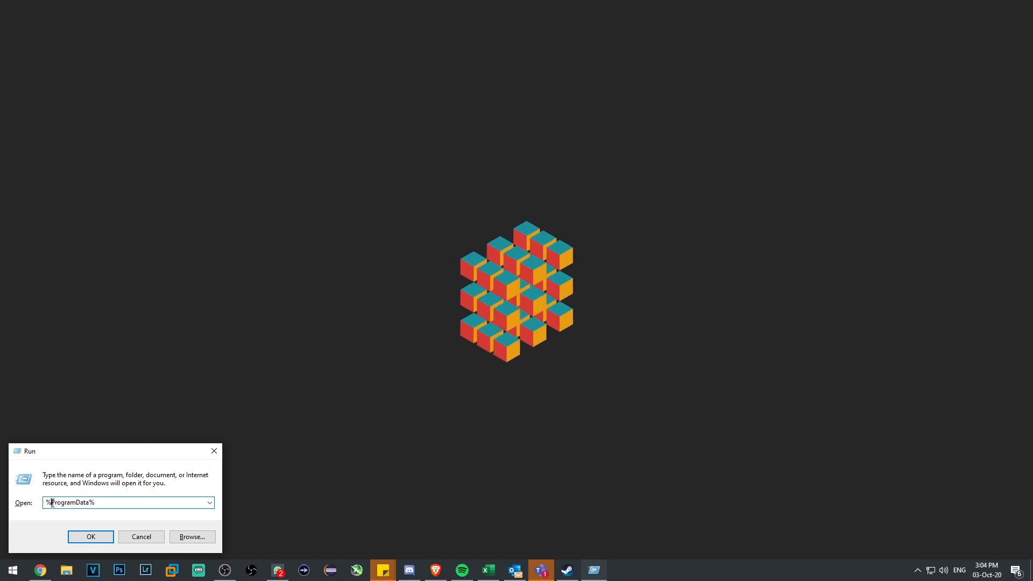
pyautogui.write('App')
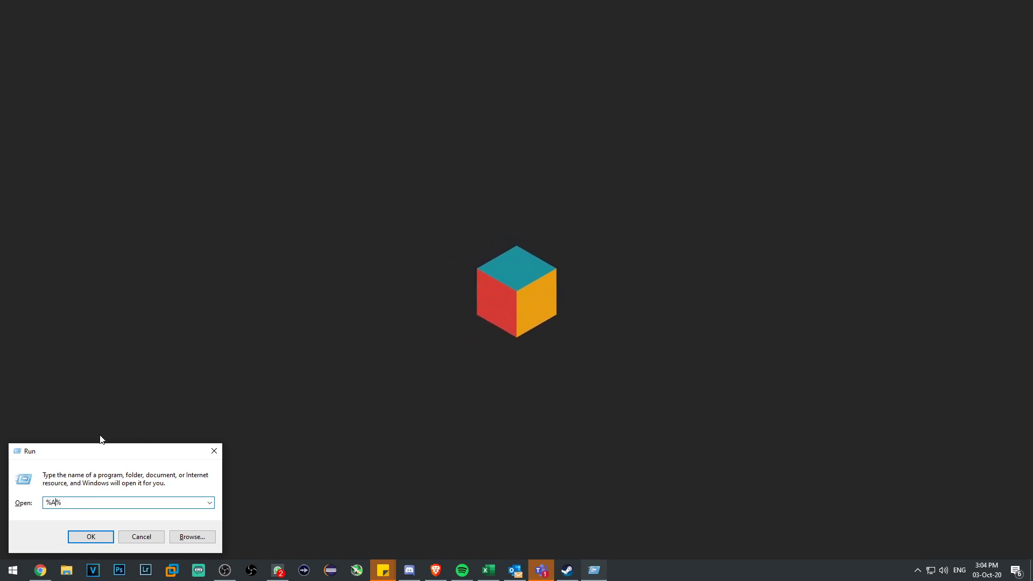
pyautogui.write('Data')
pyautogui.press('Return')
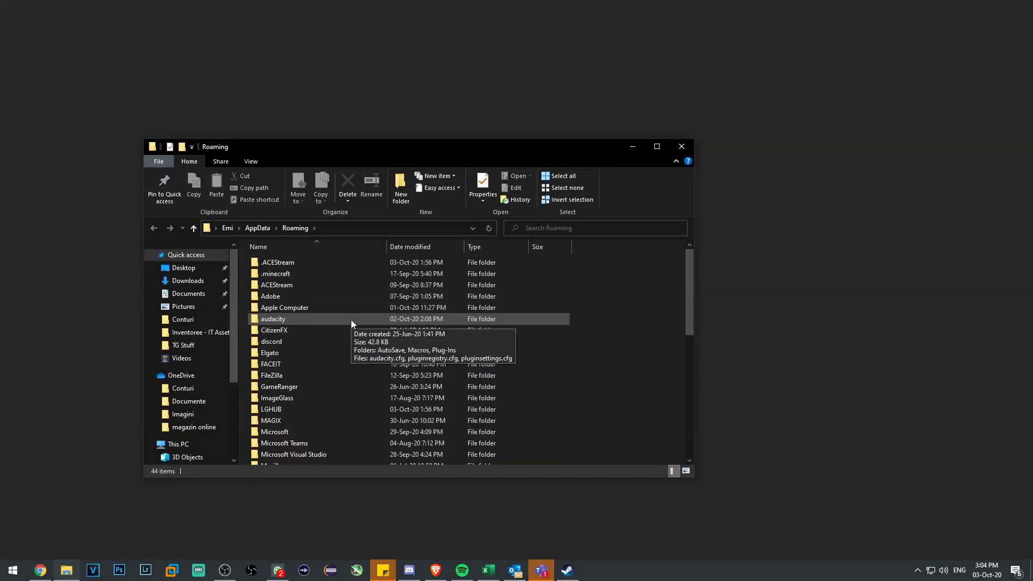
# - Inspect the Roaming Origin folder, then delete it
pyautogui.scroll(-3, 350, 320)
pyautogui.scroll(-2, 334, 339)
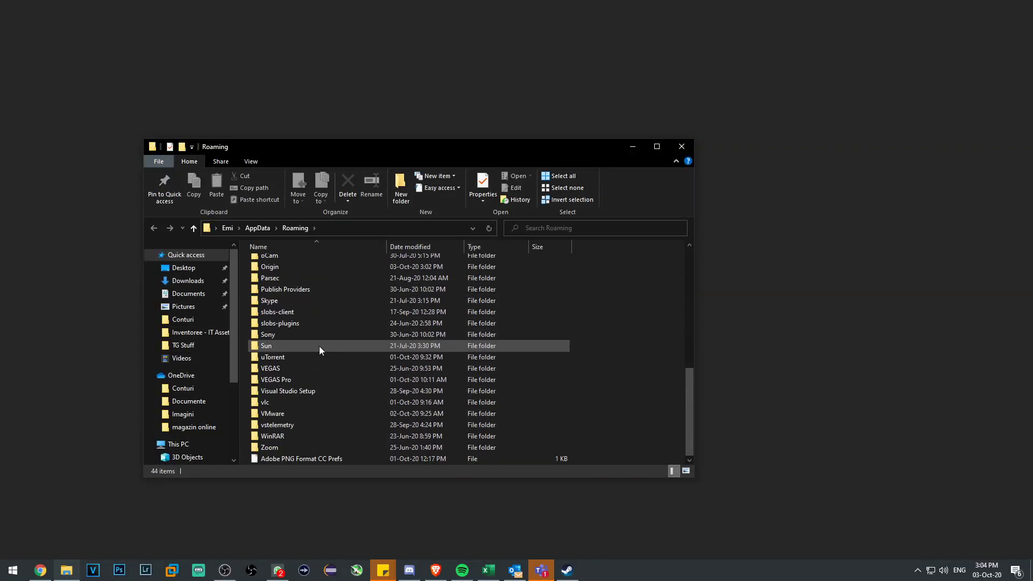
pyautogui.doubleClick(292, 268)
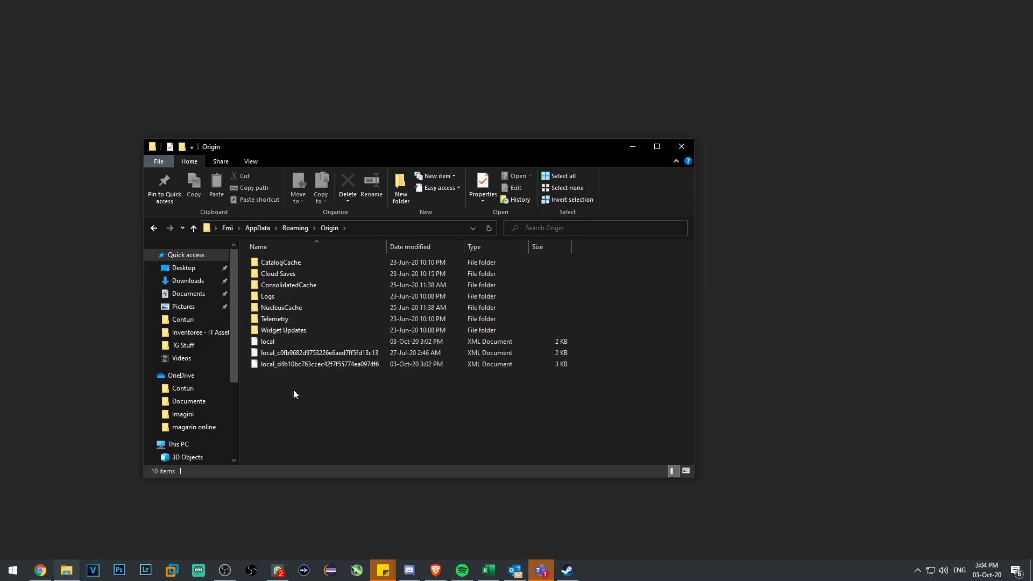
pyautogui.click(153, 228)
pyautogui.rightClick(289, 460)
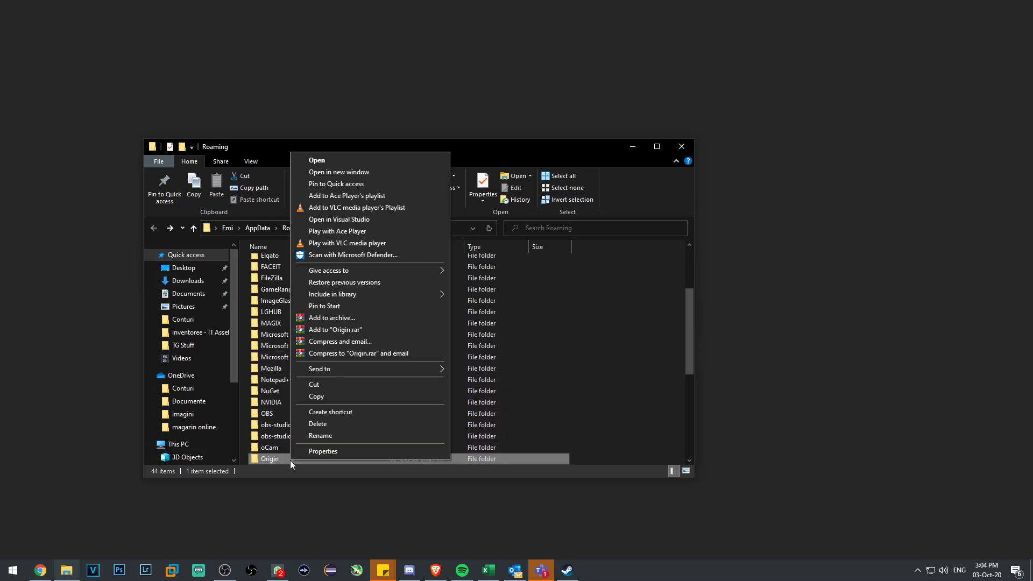
pyautogui.click(317, 423)
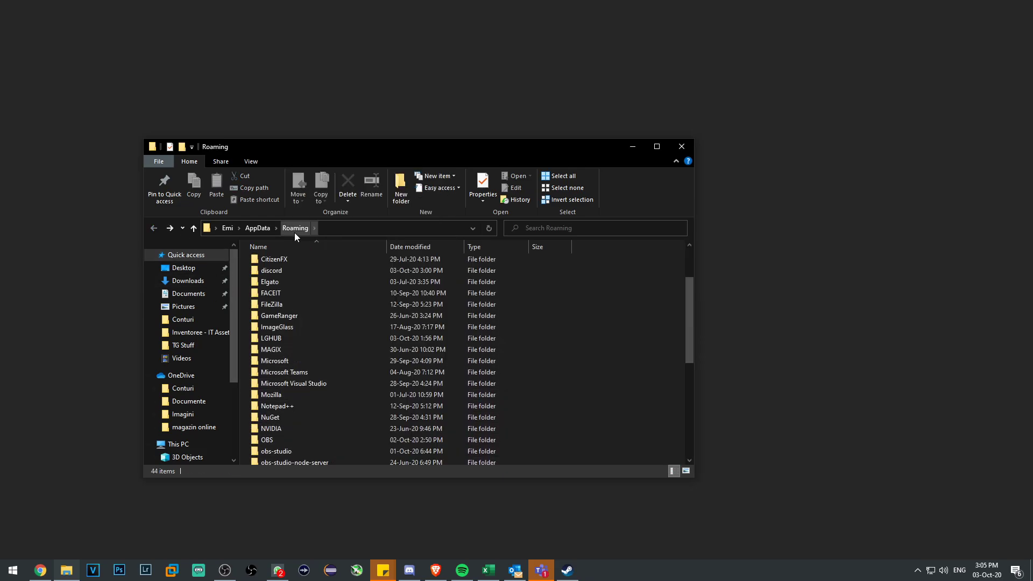
# - Go up to AppData, open Local, and right-click its Origin folder
pyautogui.click(260, 228)
pyautogui.doubleClick(274, 261)
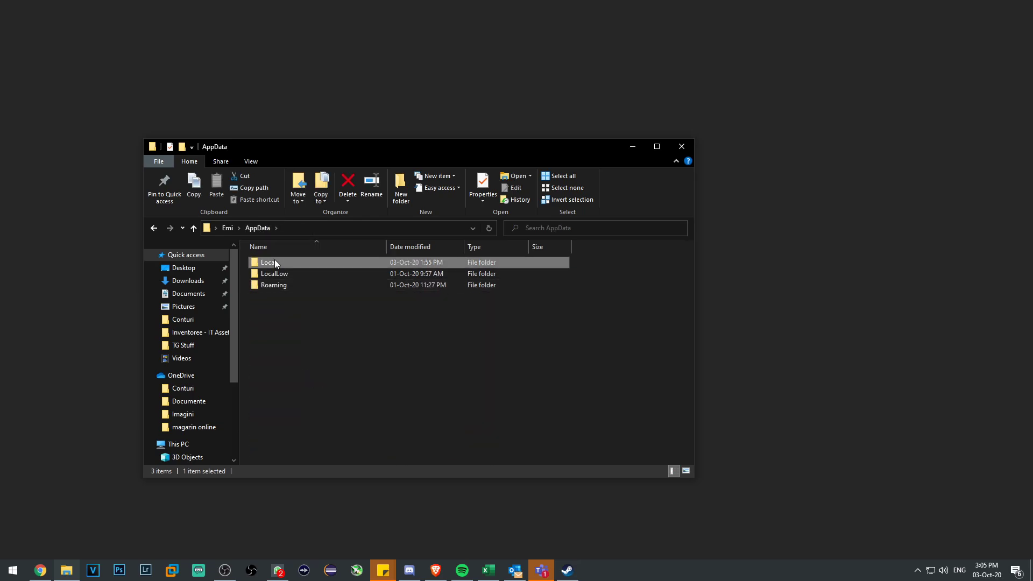
pyautogui.scroll(-5, 297, 357)
pyautogui.scroll(-4, 297, 357)
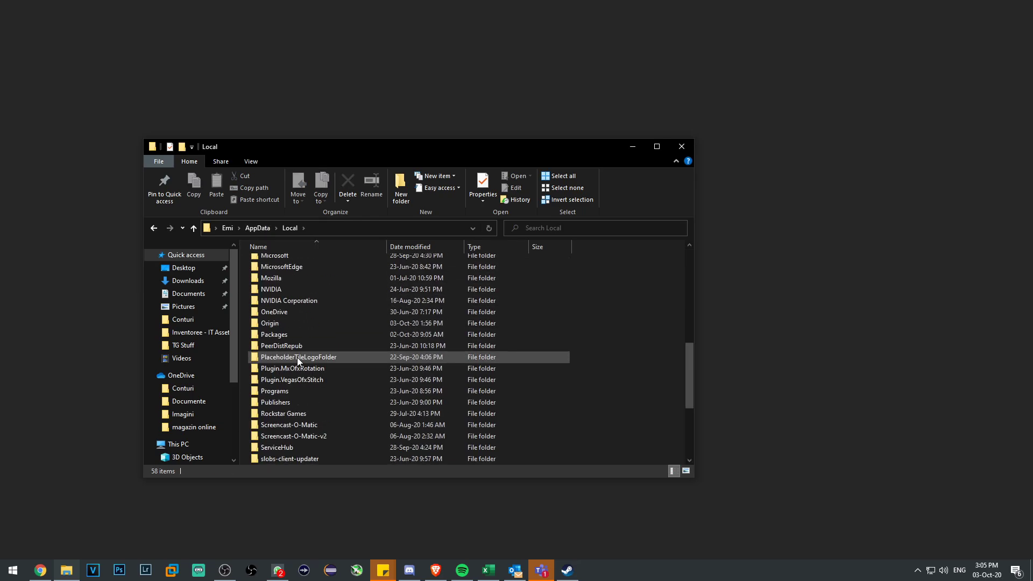
pyautogui.scroll(-1, 297, 358)
pyautogui.scroll(3, 299, 357)
pyautogui.scroll(1, 300, 357)
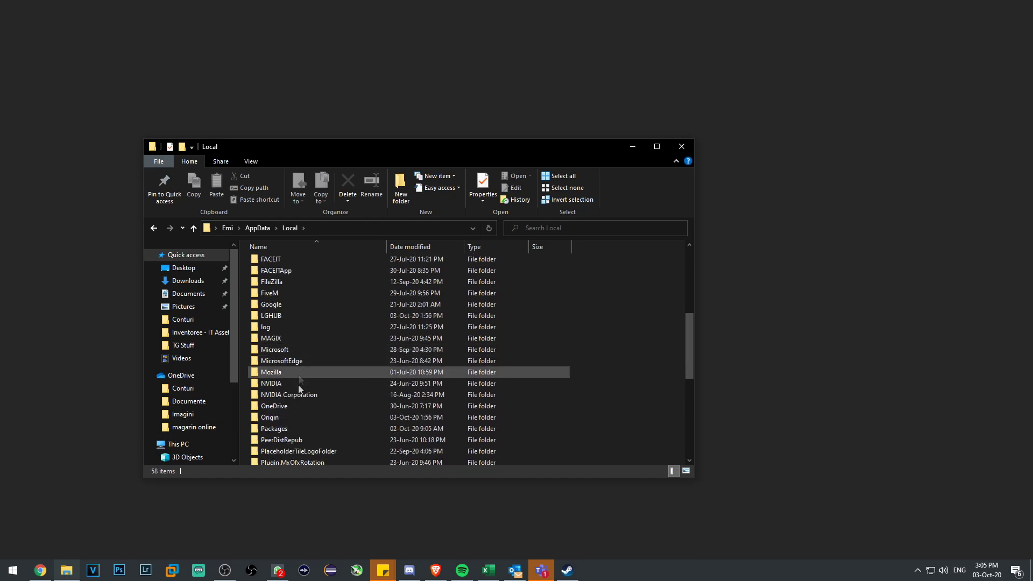
pyautogui.rightClick(281, 421)
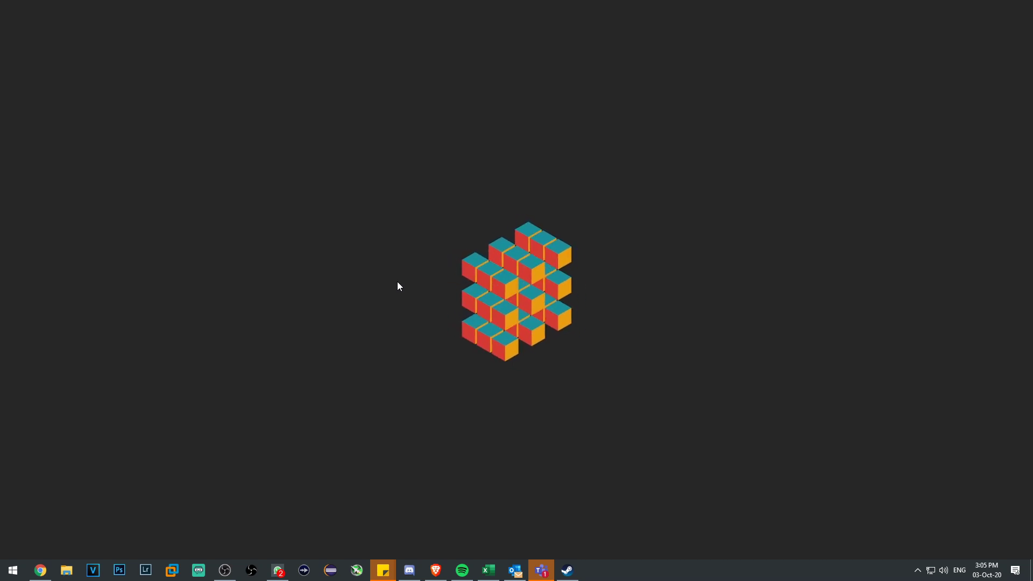
# - Launch Origin from the Start search ('ori') and sign in with the account password
pyautogui.press('super')
pyautogui.write('ori')
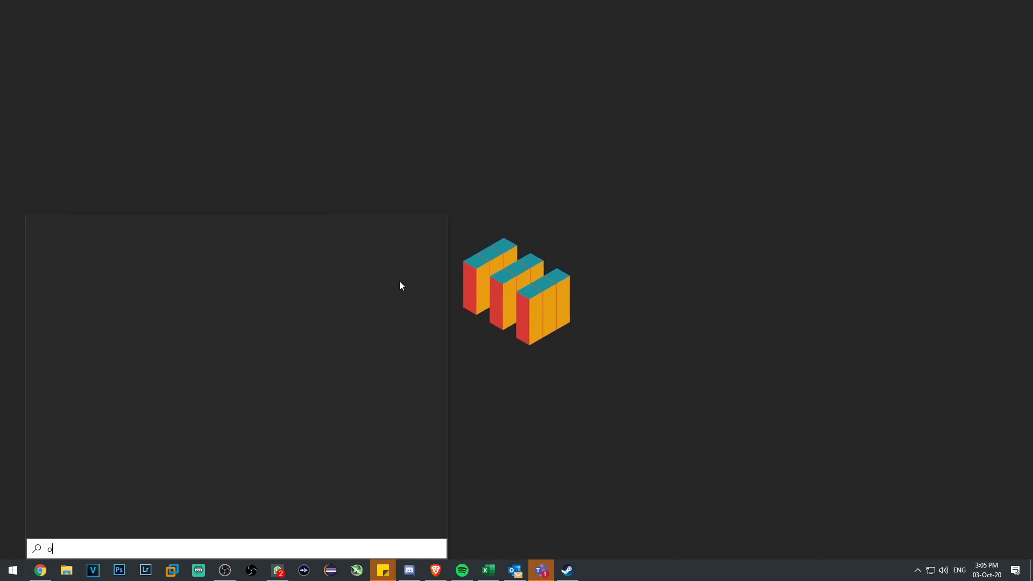
pyautogui.press('Return')
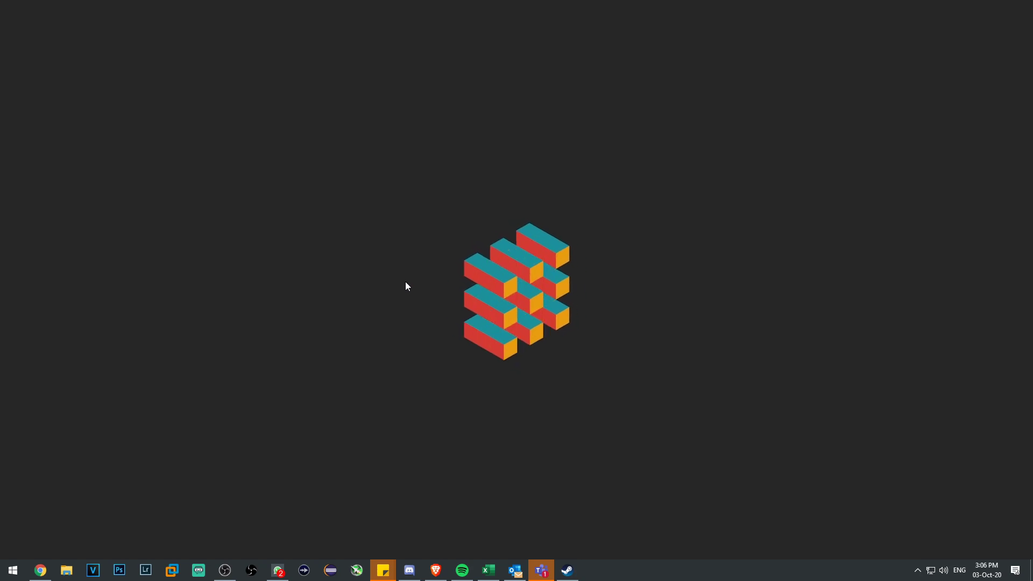
pyautogui.write('******')
pyautogui.press('Return')
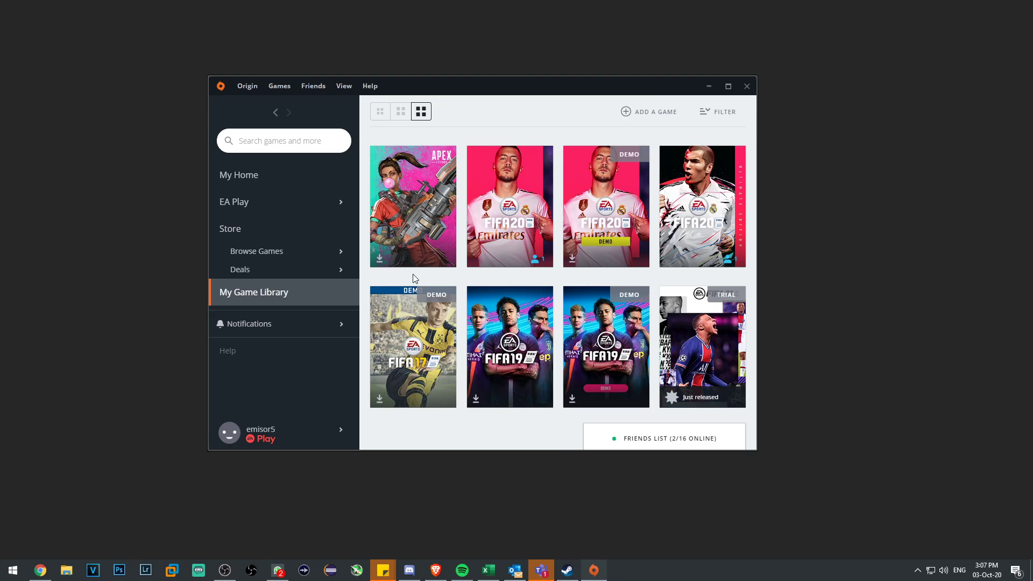
# - Put Origin into offline mode with Go Offline, then reconnect with Go Online
pyautogui.click(245, 91)
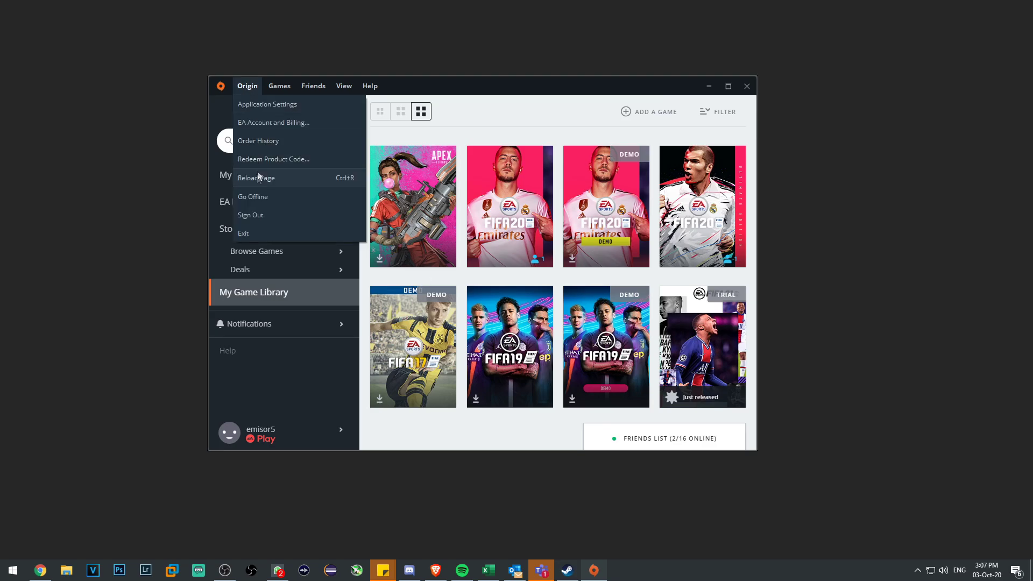
pyautogui.click(256, 196)
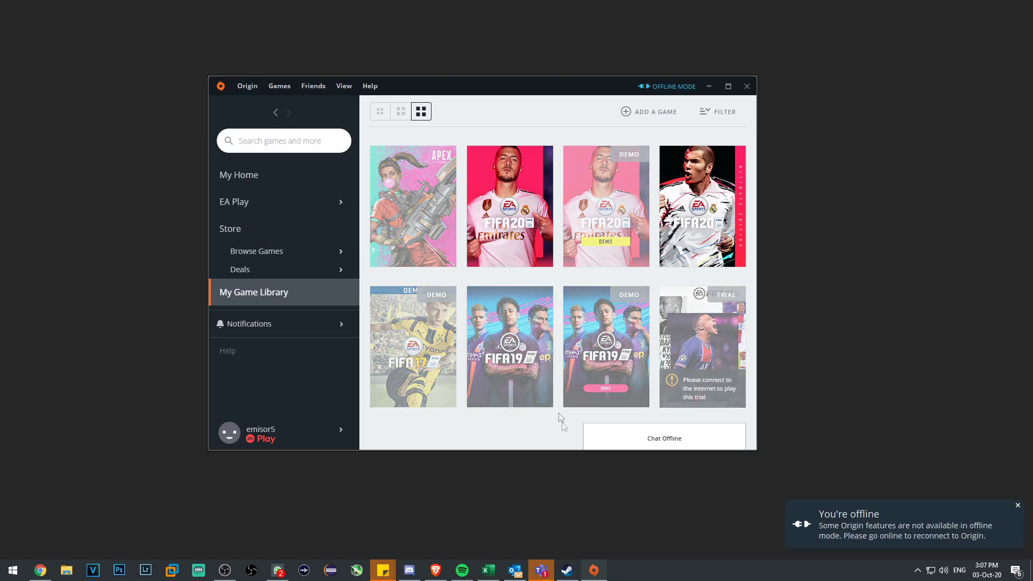
pyautogui.click(665, 88)
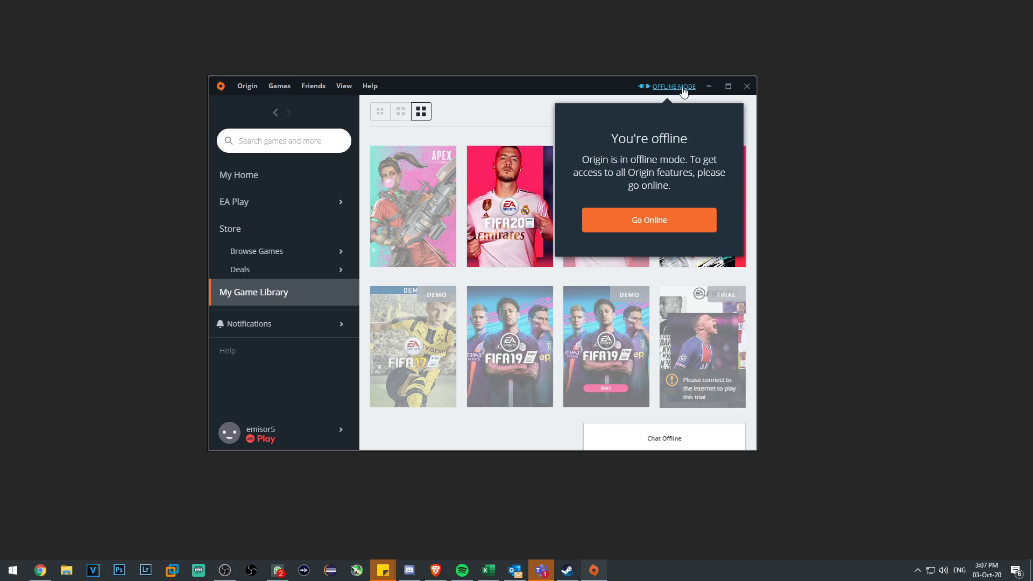
pyautogui.click(649, 220)
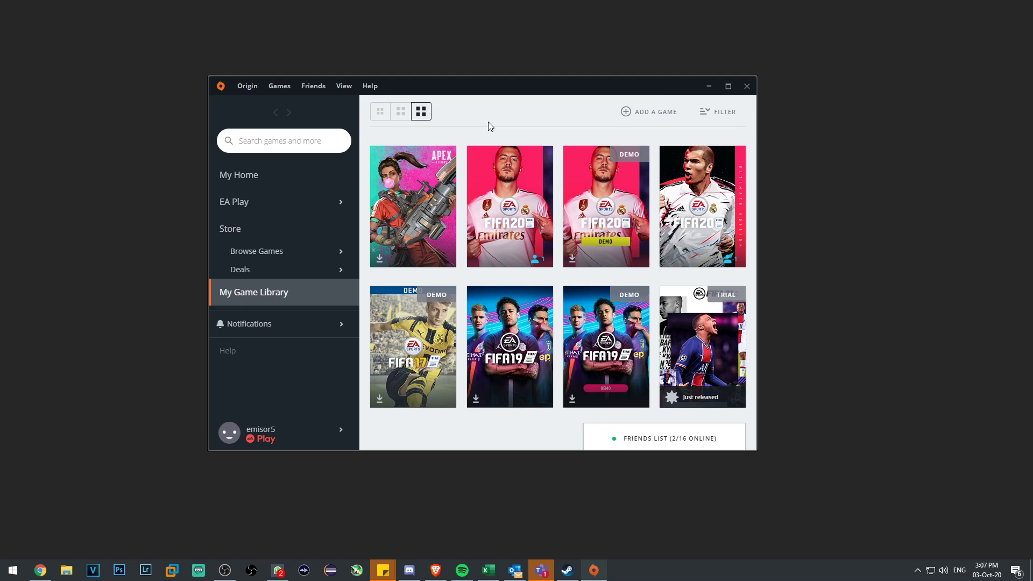
pyautogui.rightClick(706, 342)
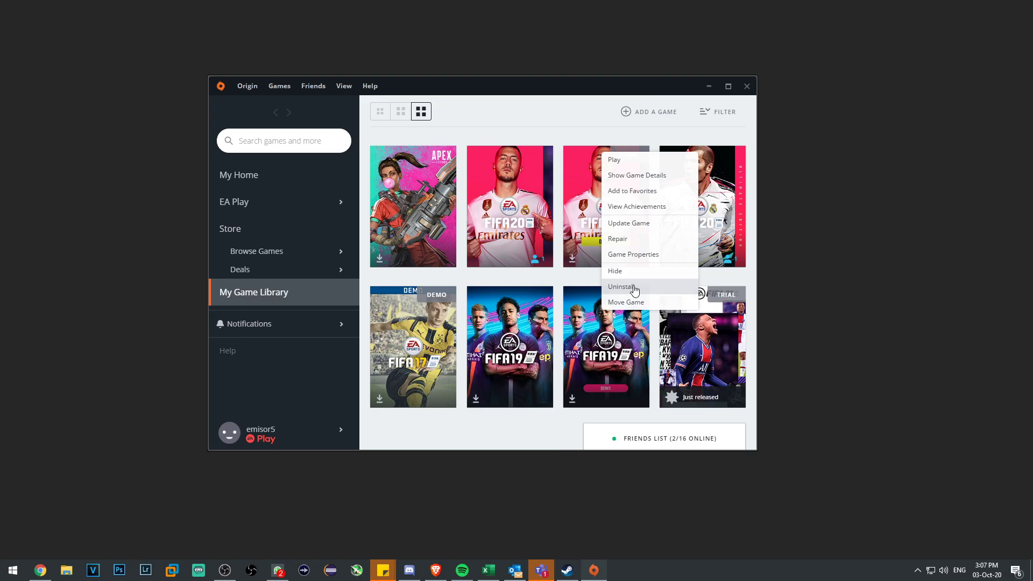
pyautogui.click(576, 276)
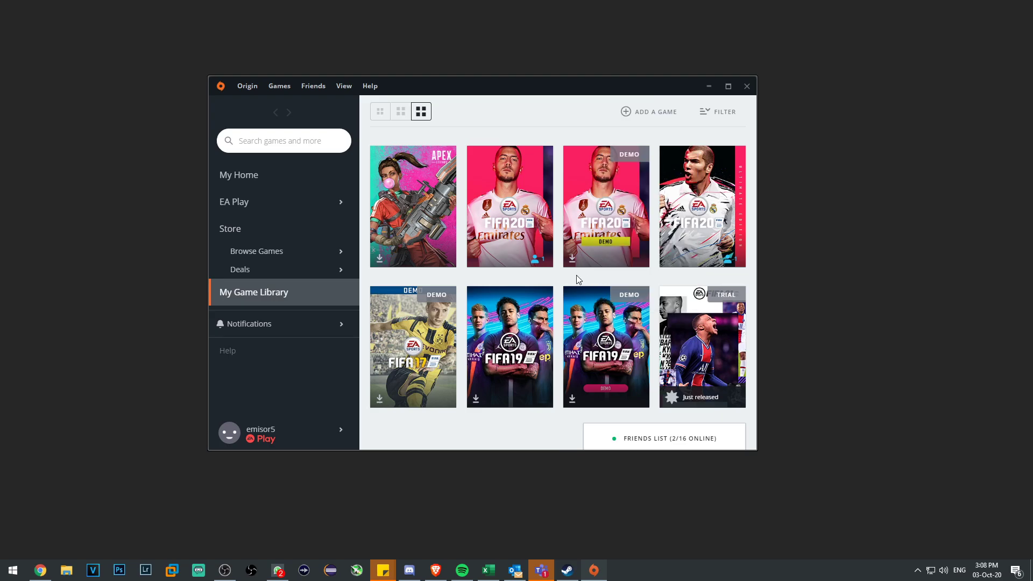